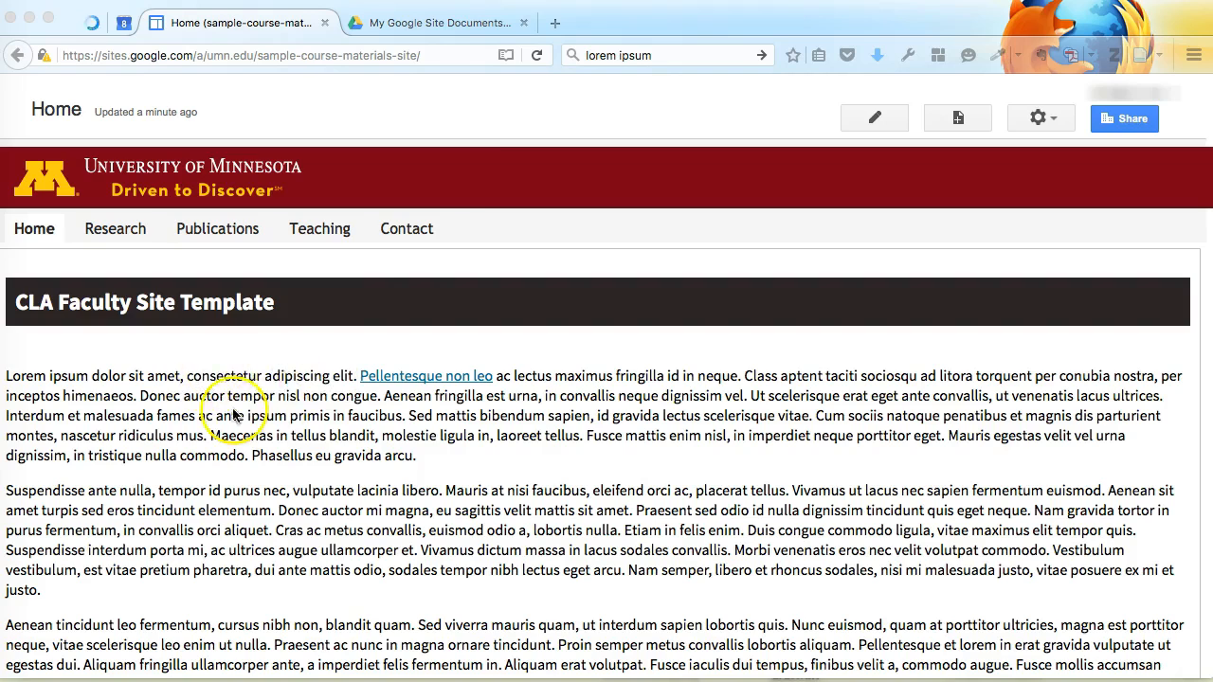
Step: Switch to the Google Drive folder "My Google Site Documents - DO NOT DELETE"
{"action": "left_click", "coordinate": [423, 32]}
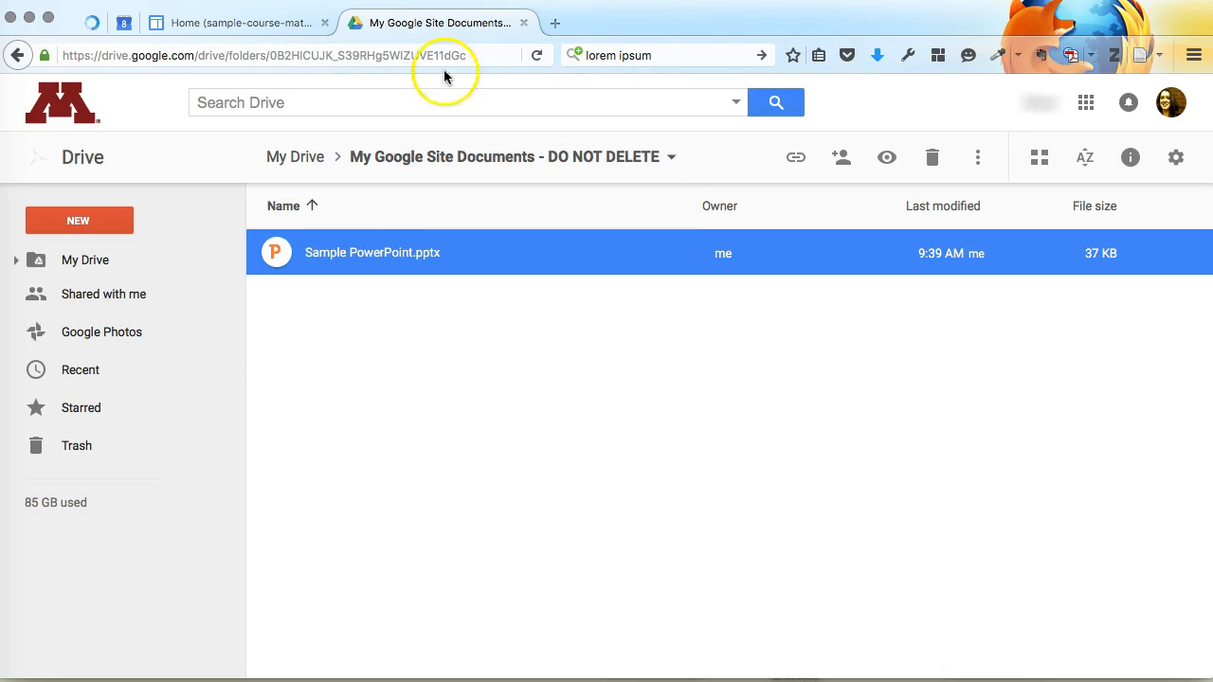
{"action": "left_click", "coordinate": [1087, 104]}
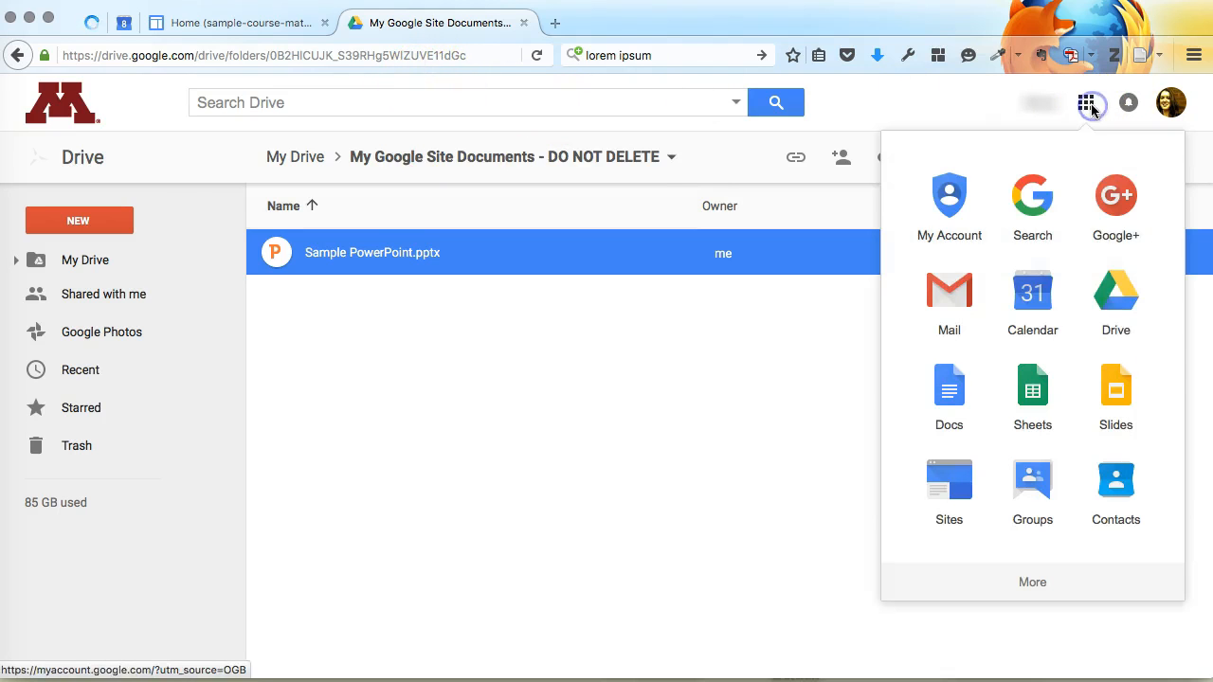
{"action": "left_click", "coordinate": [851, 91]}
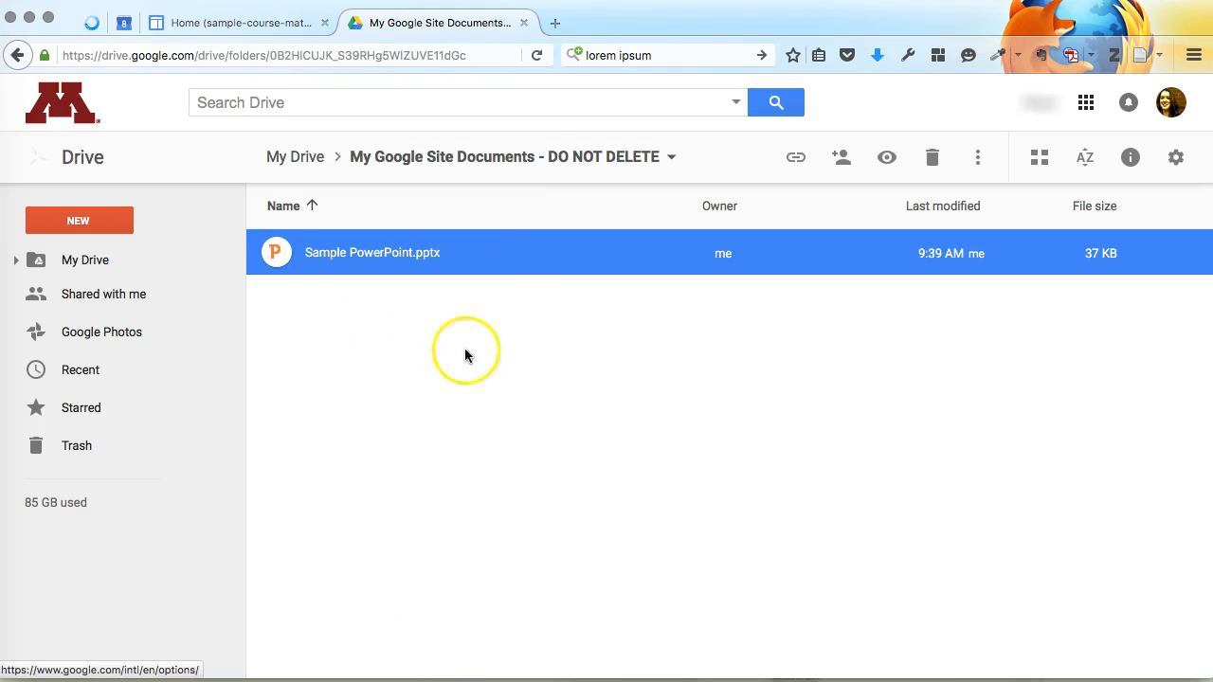
{"action": "left_click", "coordinate": [420, 362]}
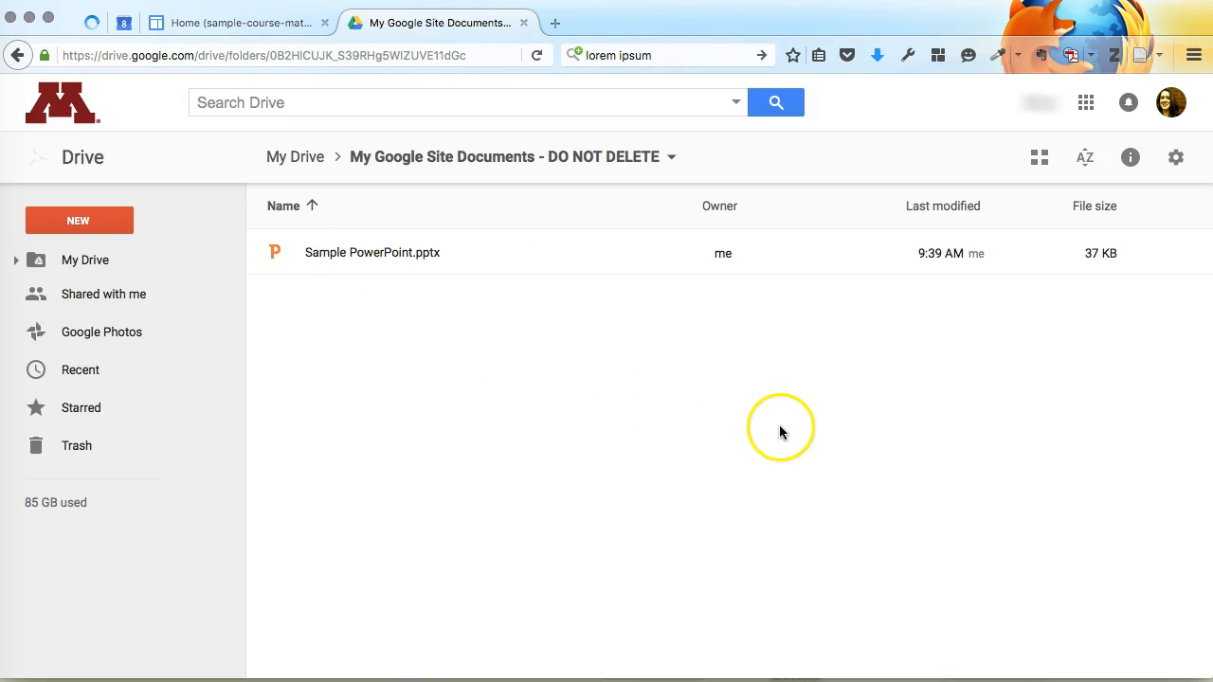
{"action": "left_click", "coordinate": [117, 221]}
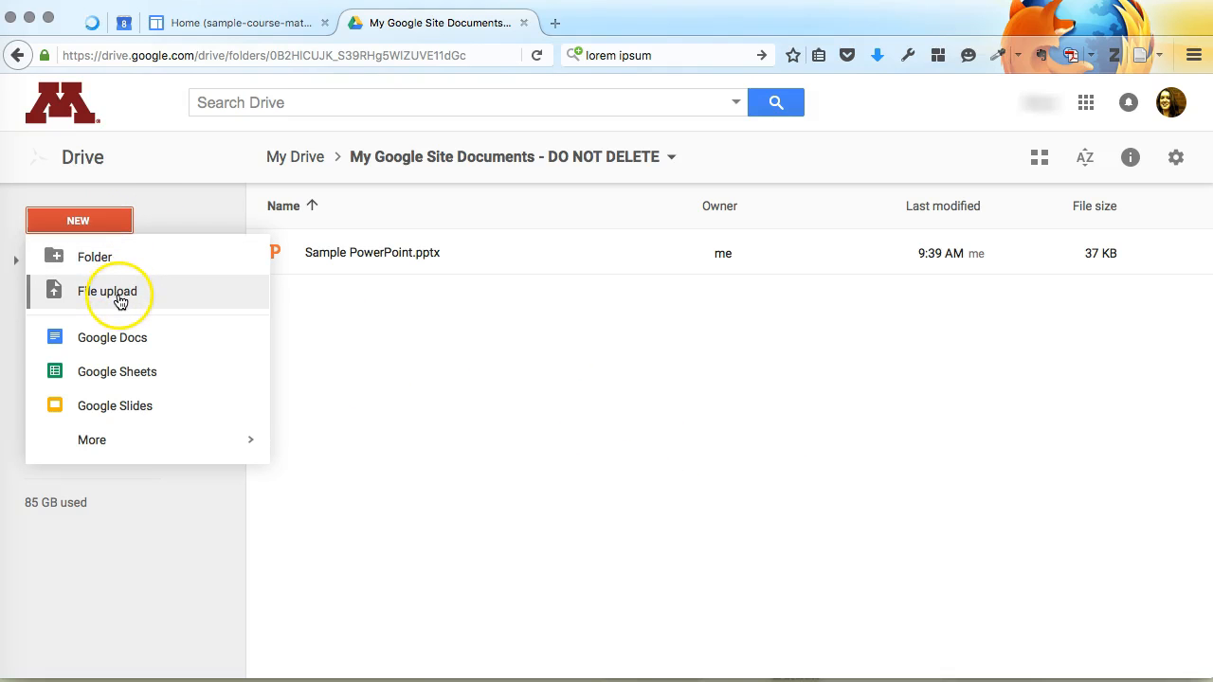
{"action": "left_click", "coordinate": [365, 301]}
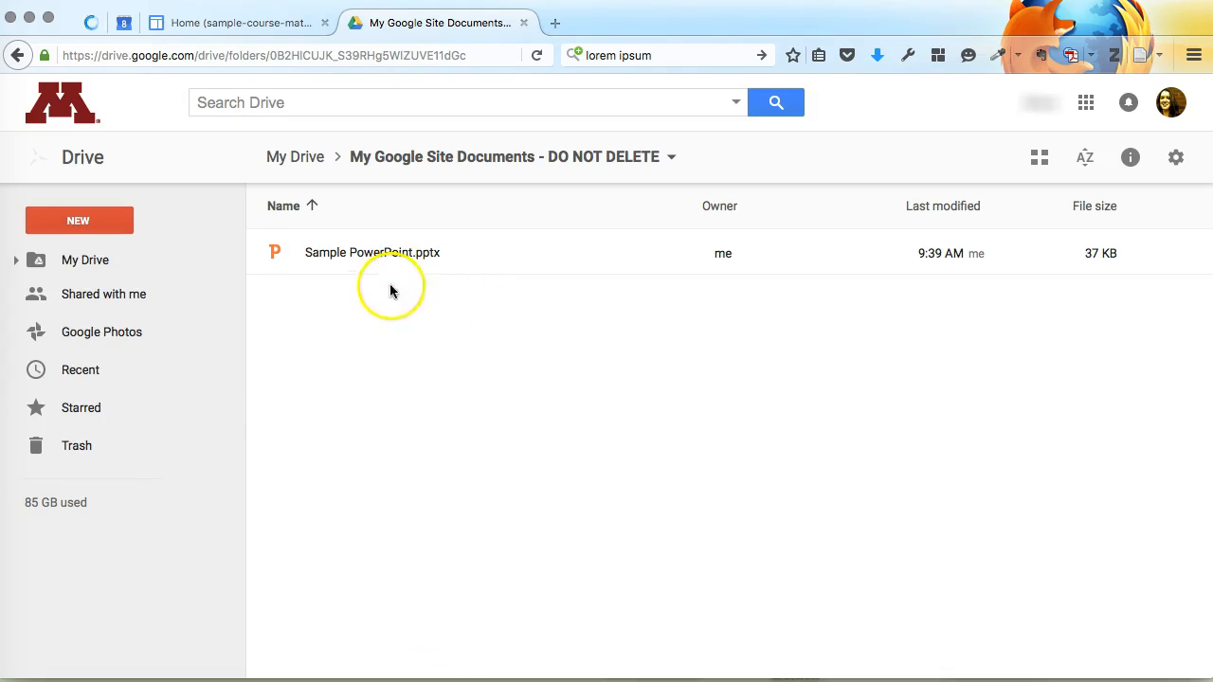
Step: Open the sharing settings of Sample PowerPoint.pptx and turn on its shareable link
{"action": "left_click", "coordinate": [335, 254]}
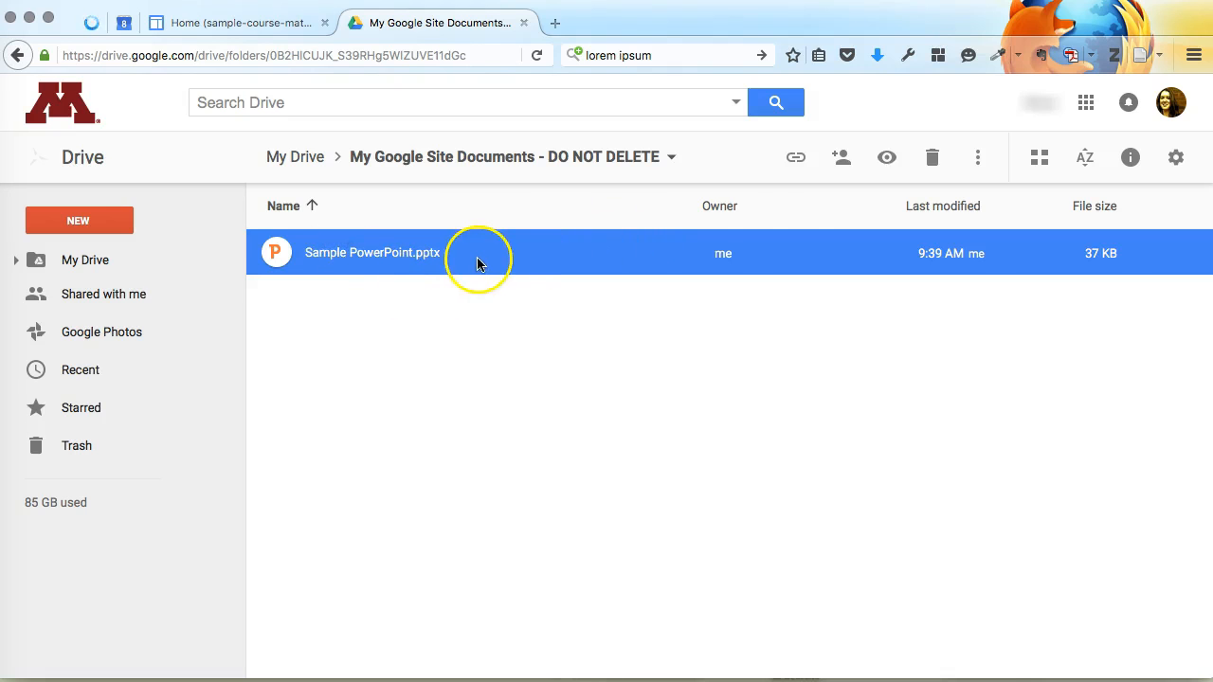
{"action": "left_click", "coordinate": [842, 160]}
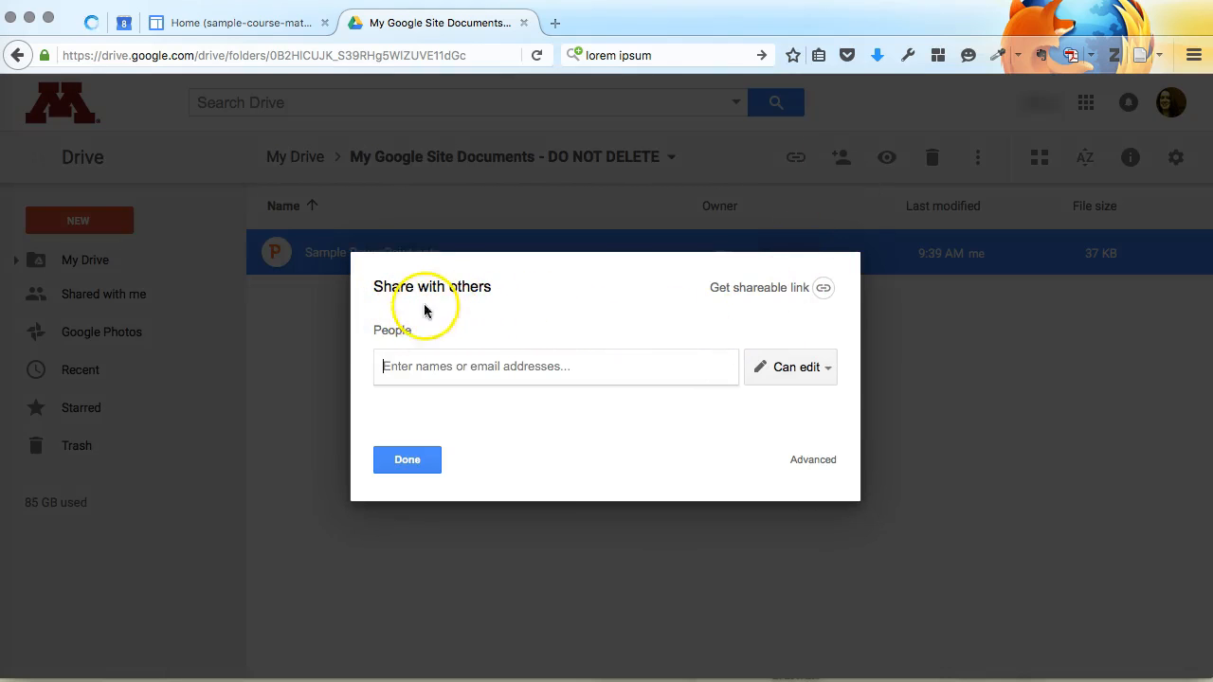
{"action": "left_click", "coordinate": [752, 294]}
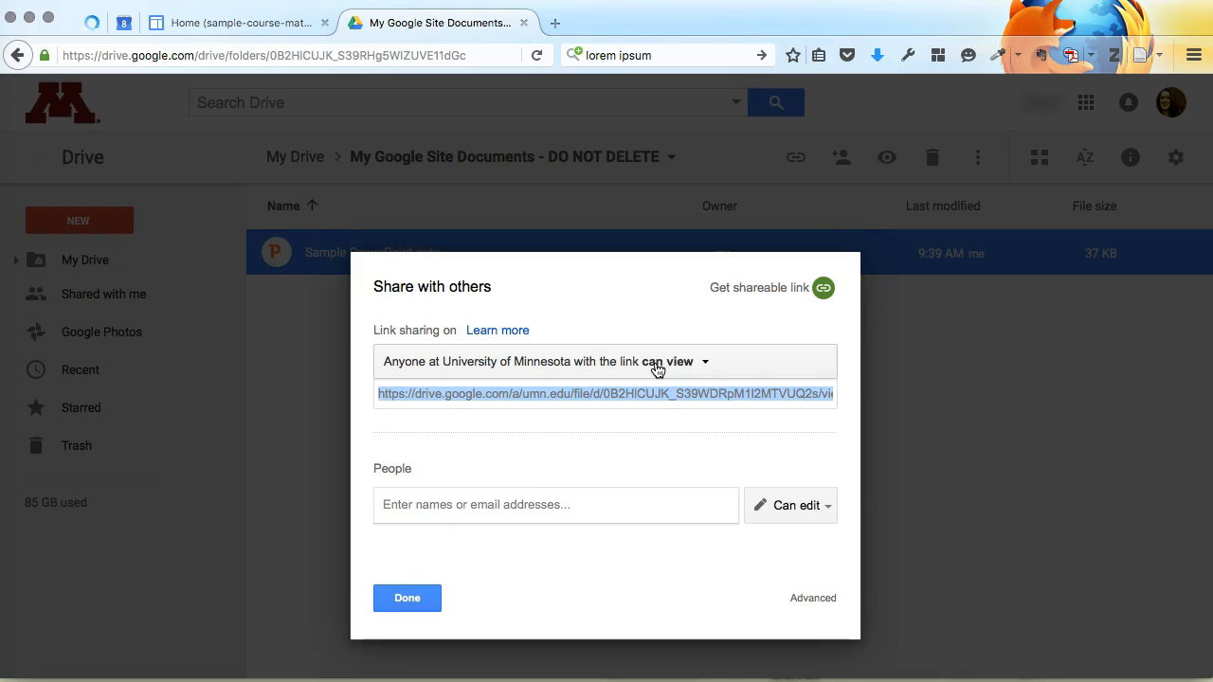
Step: Change the file's link sharing to "On - Anyone with the link" and save the setting
{"action": "left_click", "coordinate": [656, 368]}
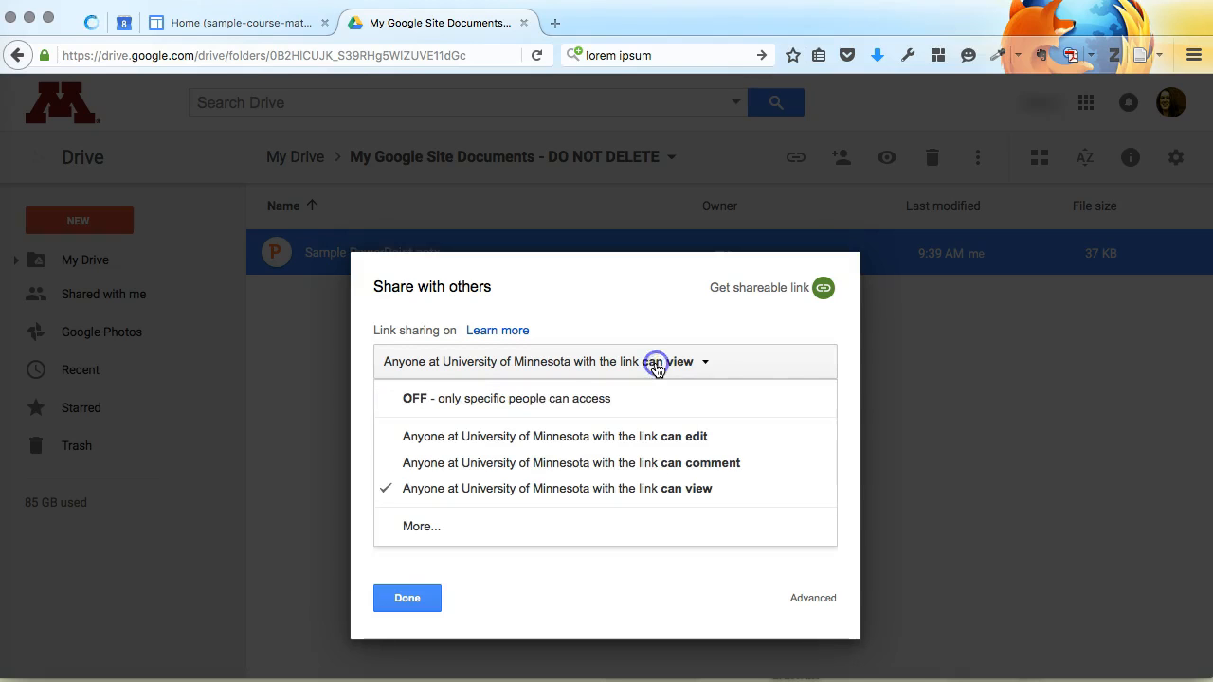
{"action": "left_click", "coordinate": [420, 536]}
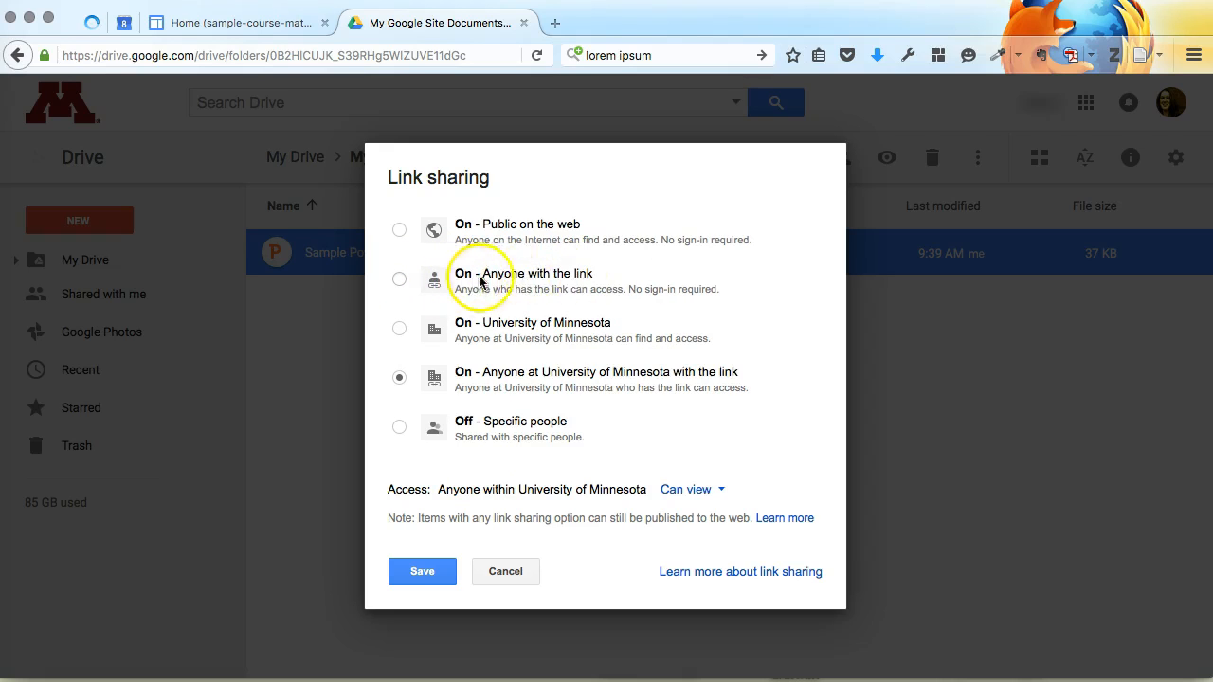
{"action": "left_click", "coordinate": [399, 279]}
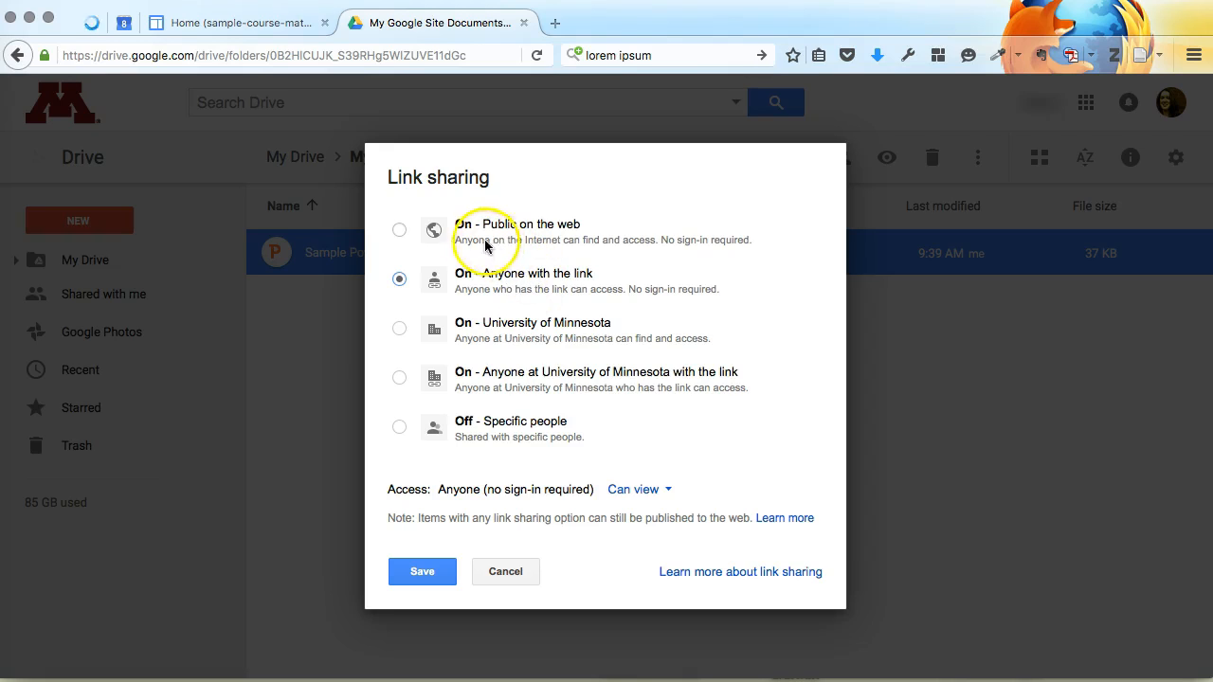
{"action": "left_click", "coordinate": [399, 231]}
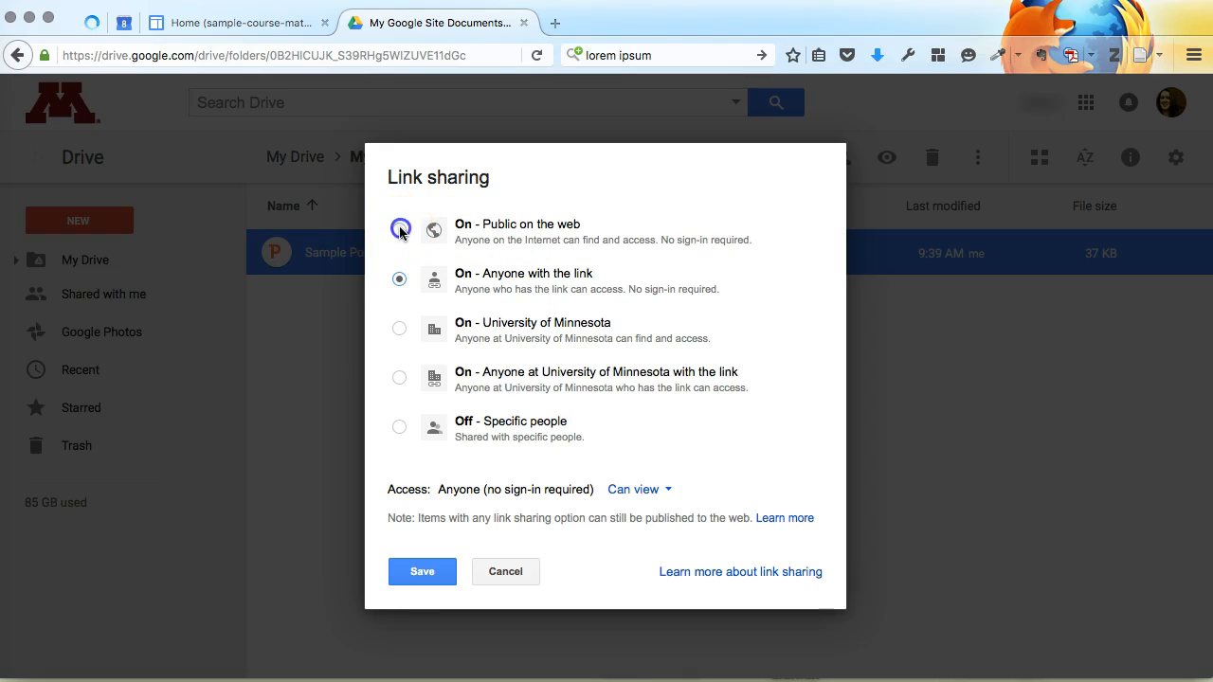
{"action": "left_click", "coordinate": [398, 280]}
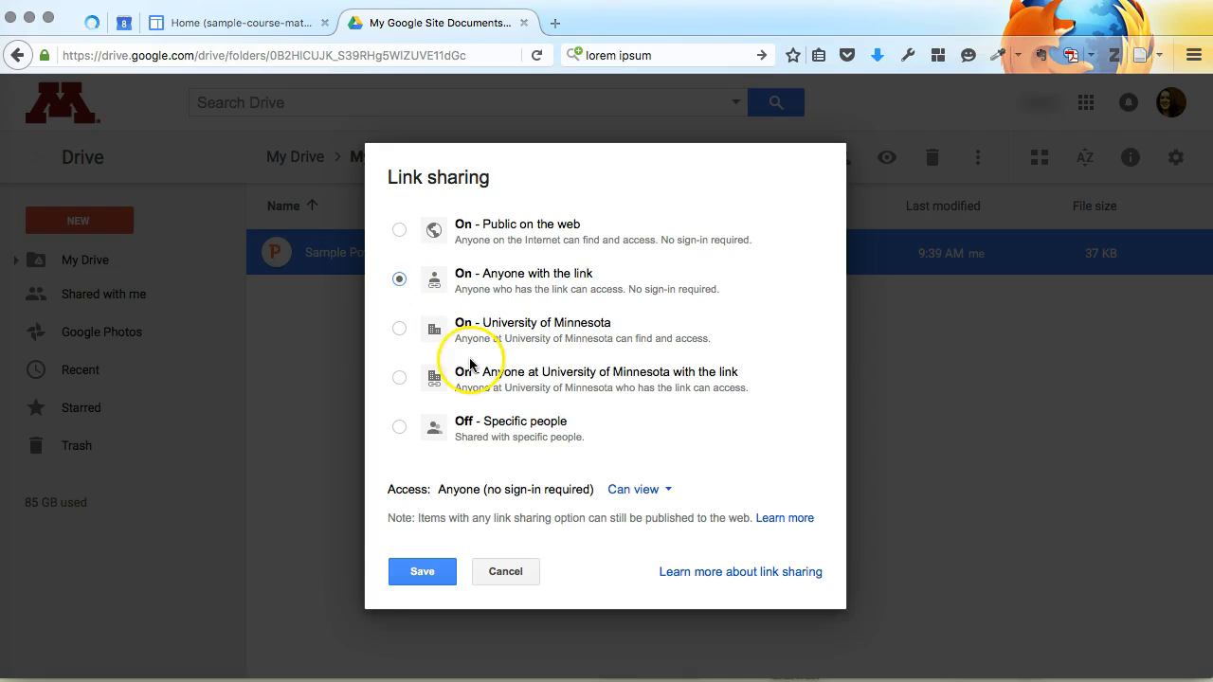
{"action": "left_click", "coordinate": [421, 574]}
{"action": "left_click", "coordinate": [689, 476]}
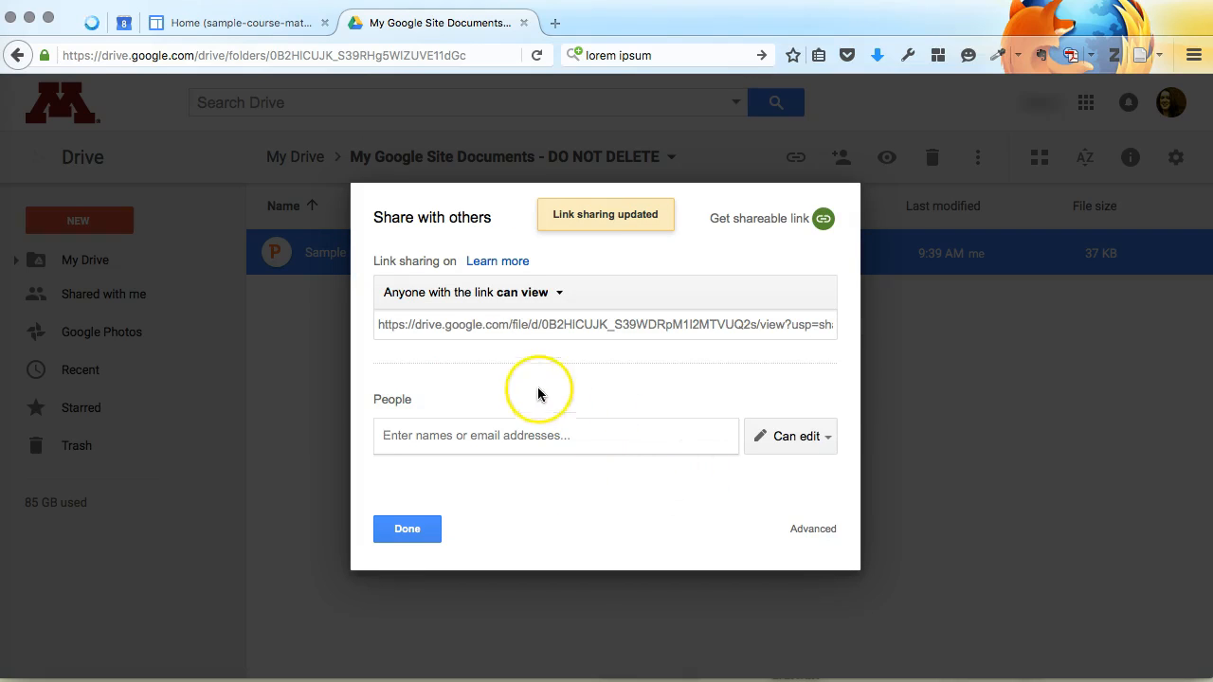
Step: Copy the shareable link of Sample PowerPoint.pptx and finish the sharing settings
{"action": "left_click", "coordinate": [458, 328]}
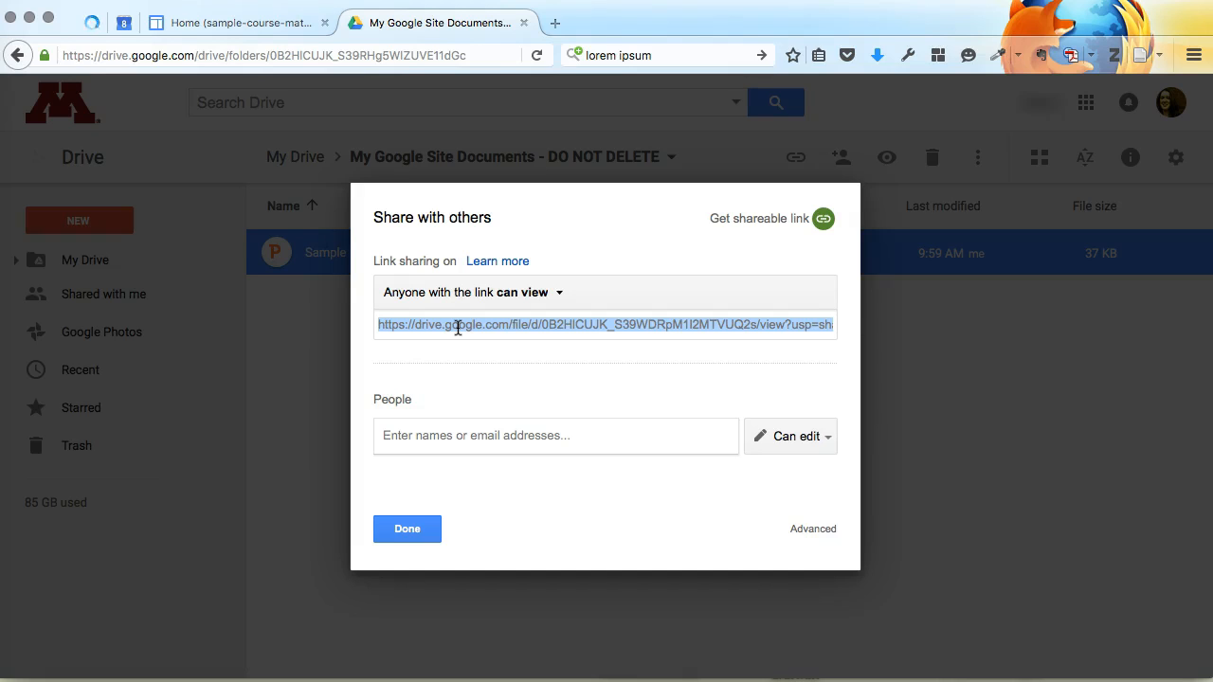
{"action": "right_click", "coordinate": [487, 324]}
{"action": "left_click", "coordinate": [536, 316]}
{"action": "left_click", "coordinate": [407, 528]}
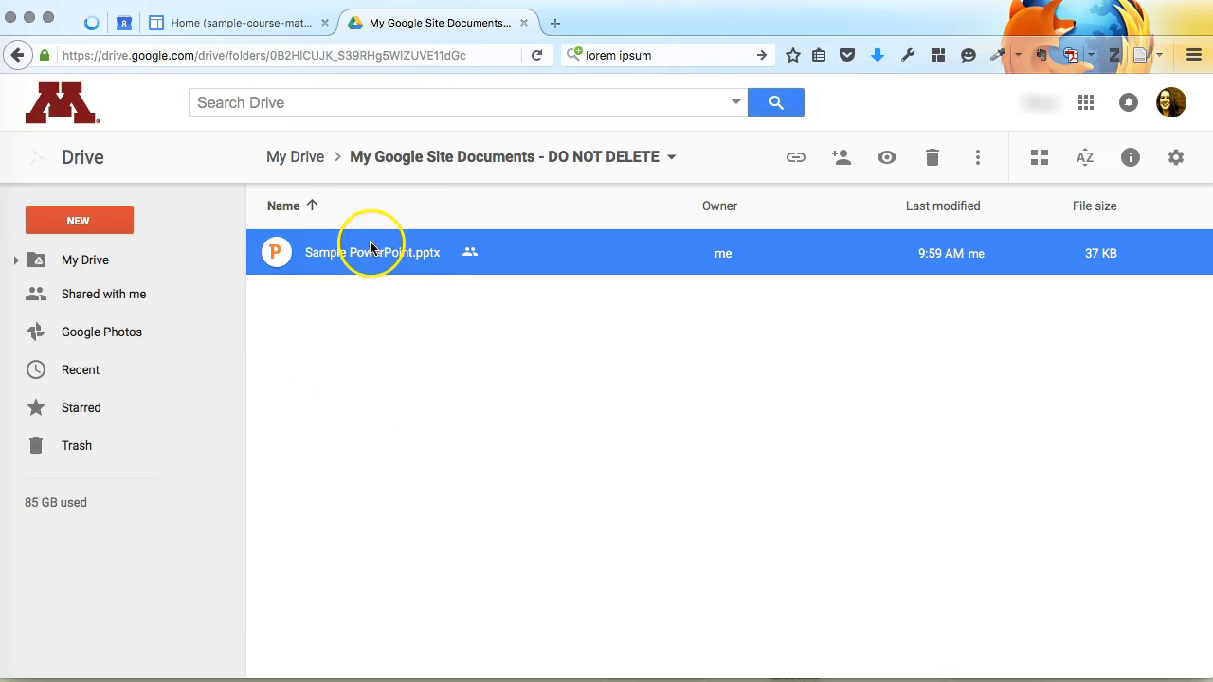
Step: Switch to the sample course materials site in Google Sites and open its Home page for editing
{"action": "left_click", "coordinate": [240, 27]}
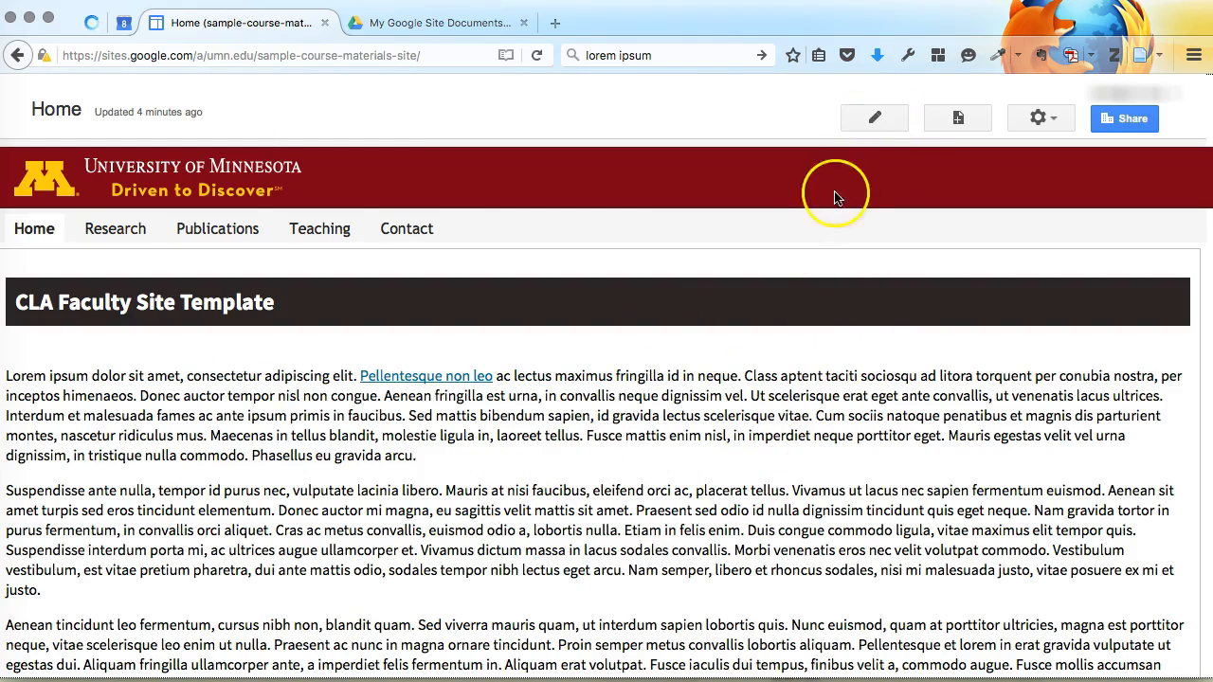
{"action": "left_click", "coordinate": [858, 124]}
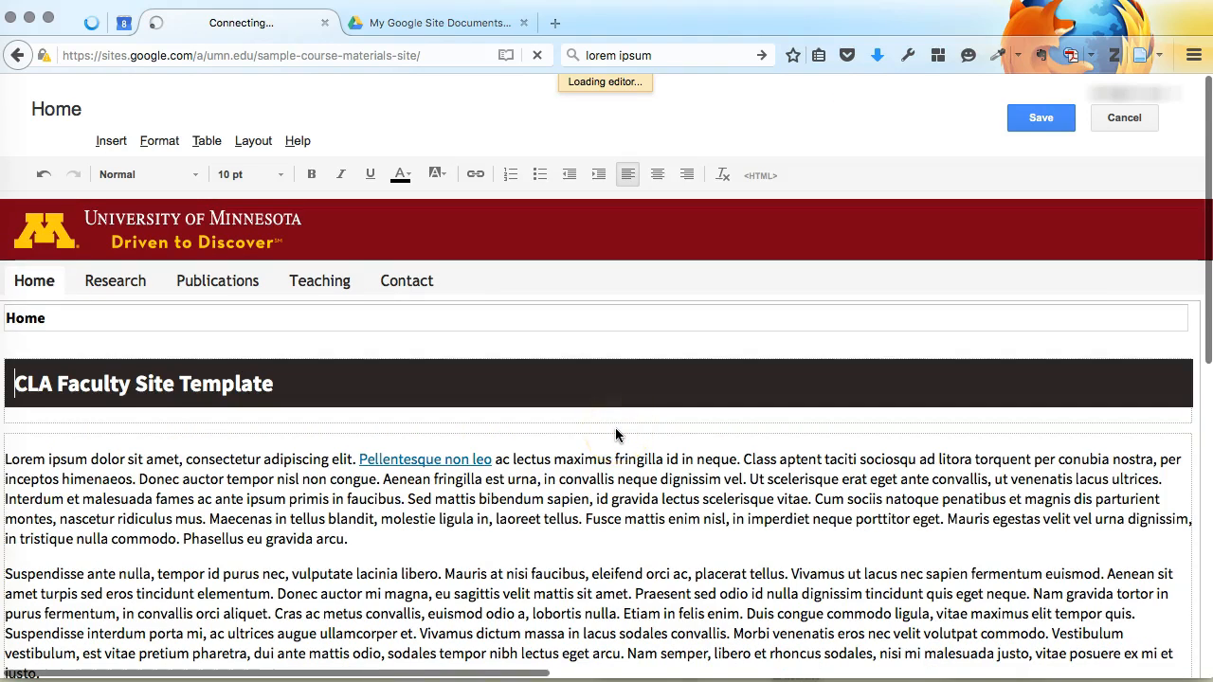
{"action": "scroll", "coordinate": [482, 520], "scroll_direction": "down", "scroll_amount": 2}
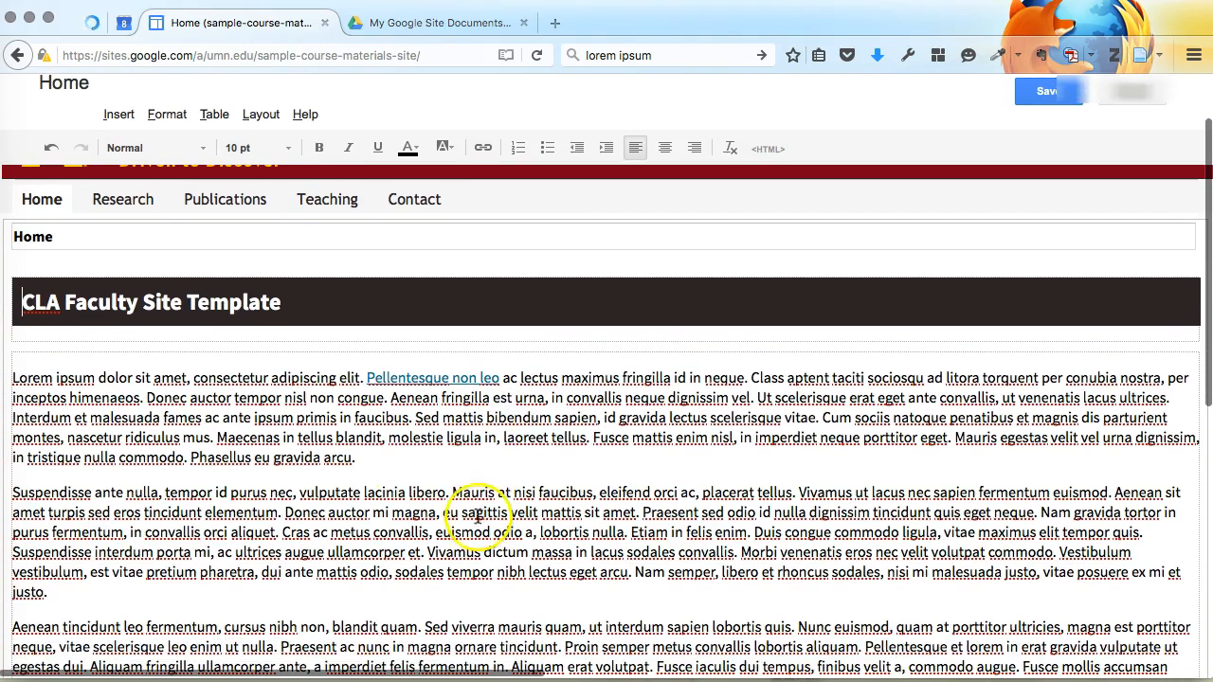
Step: Link the text "Lorem ipsum dolor sit amet" in the first paragraph to the copied Drive file URL as a web address and save the page
{"action": "left_click_drag", "start_coordinate": [12, 377], "coordinate": [162, 378]}
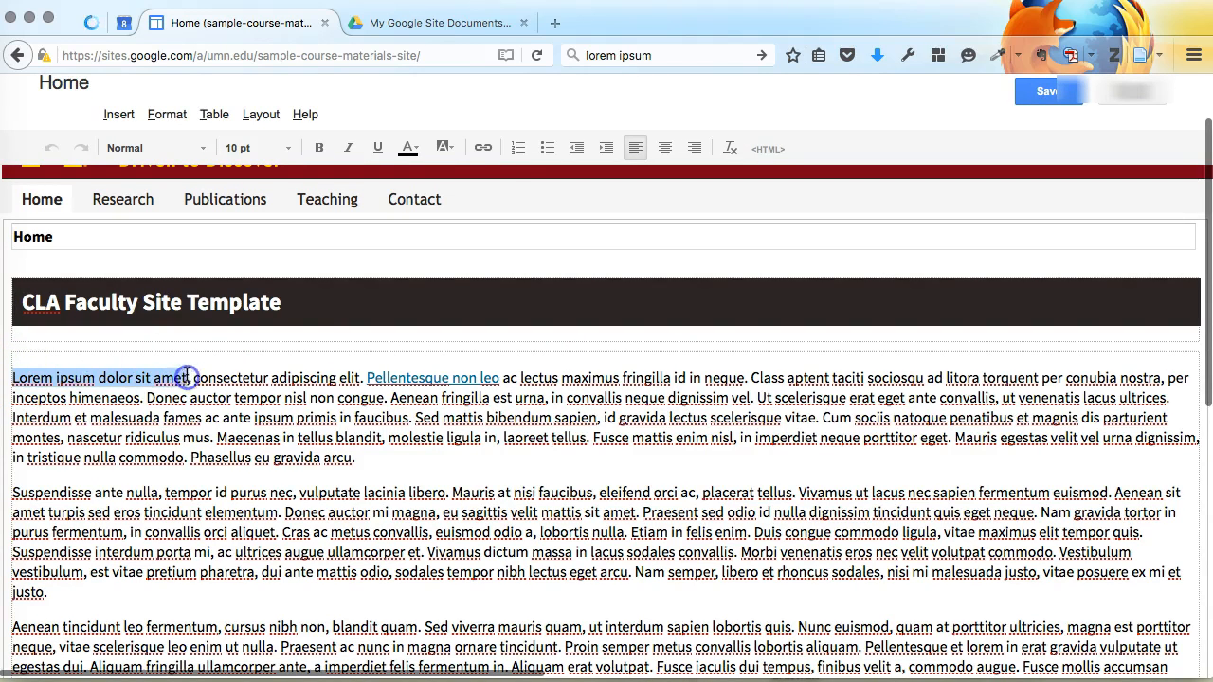
{"action": "left_click", "coordinate": [483, 148]}
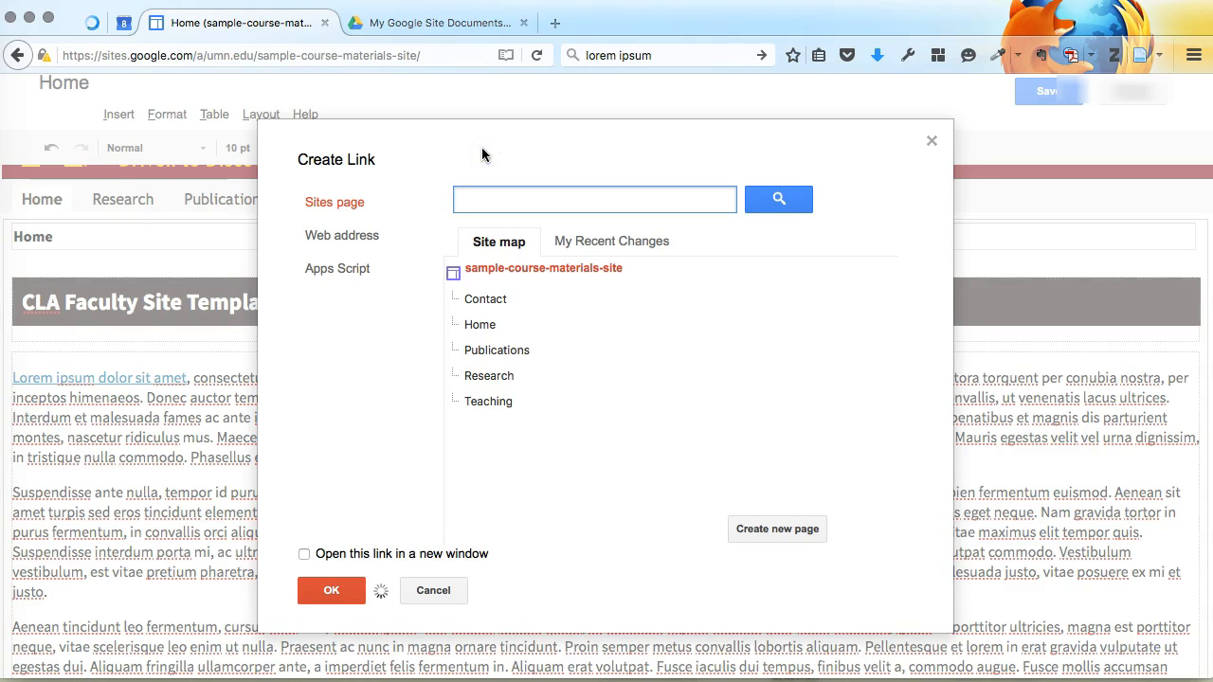
{"action": "left_click", "coordinate": [364, 237]}
{"action": "left_click", "coordinate": [498, 286]}
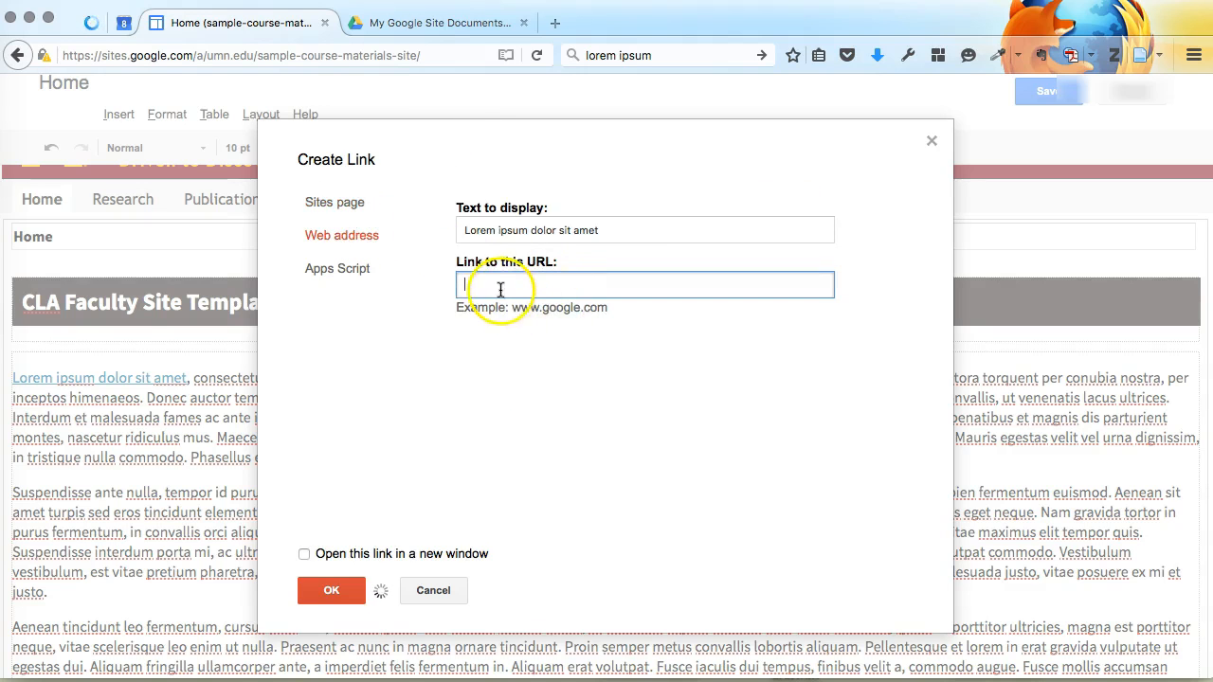
{"action": "right_click", "coordinate": [495, 286]}
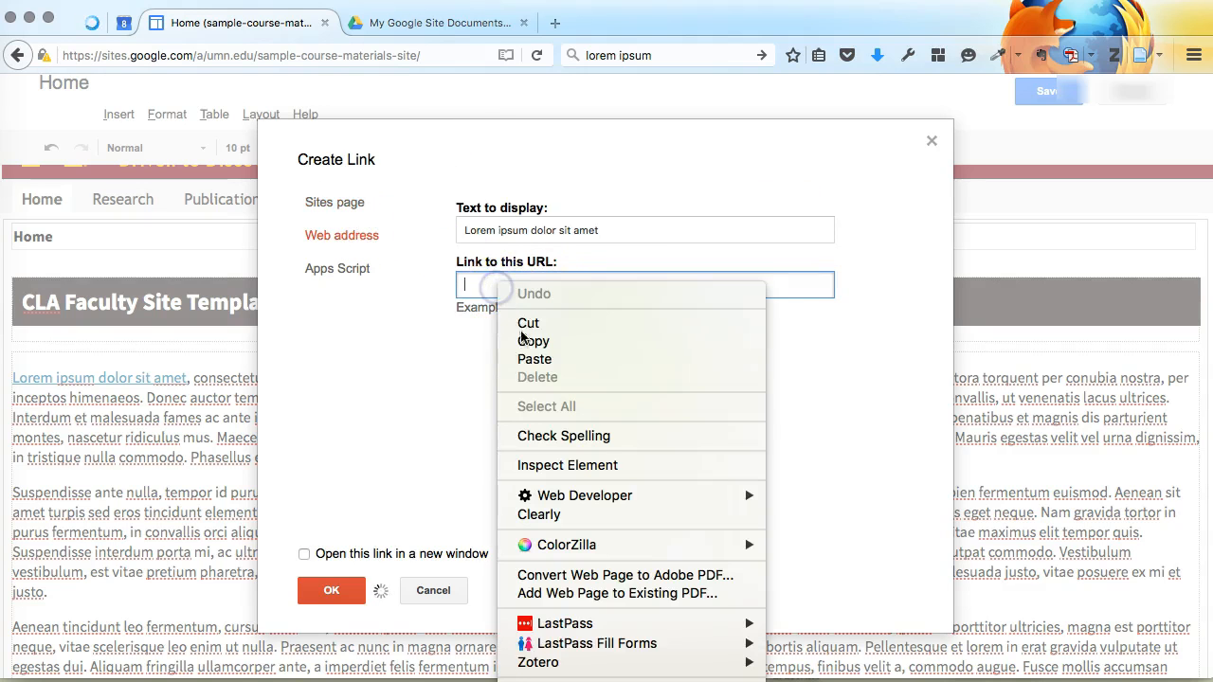
{"action": "left_click", "coordinate": [518, 358]}
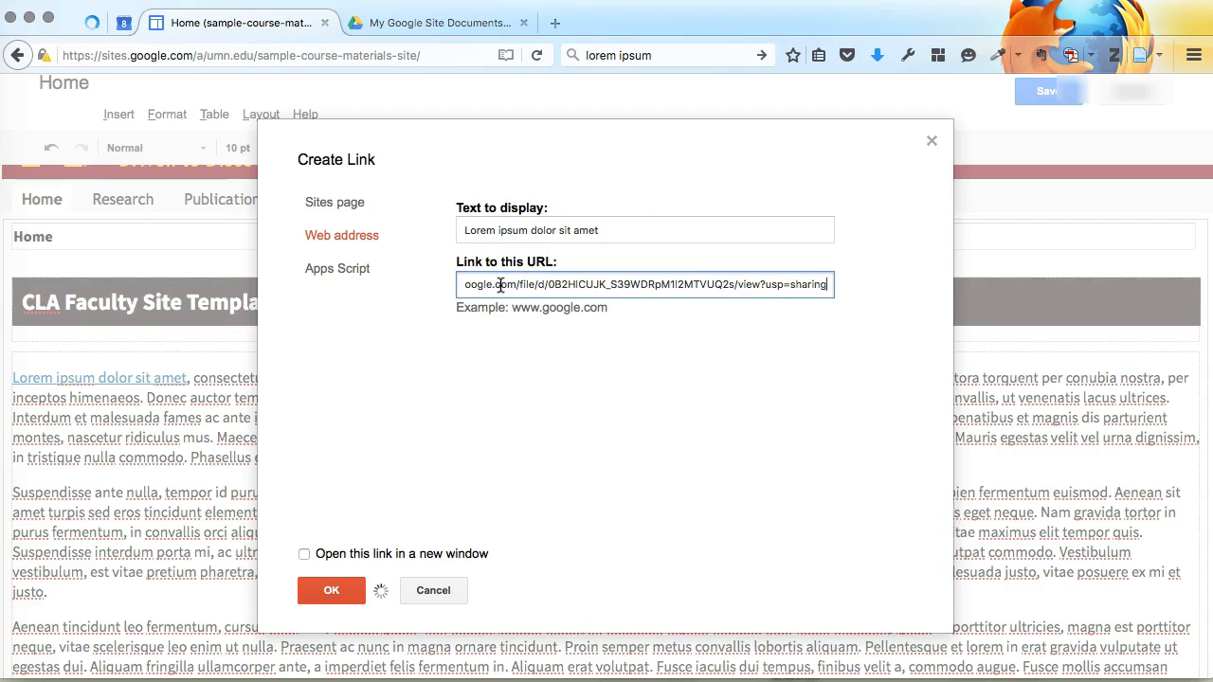
{"action": "left_click", "coordinate": [331, 587]}
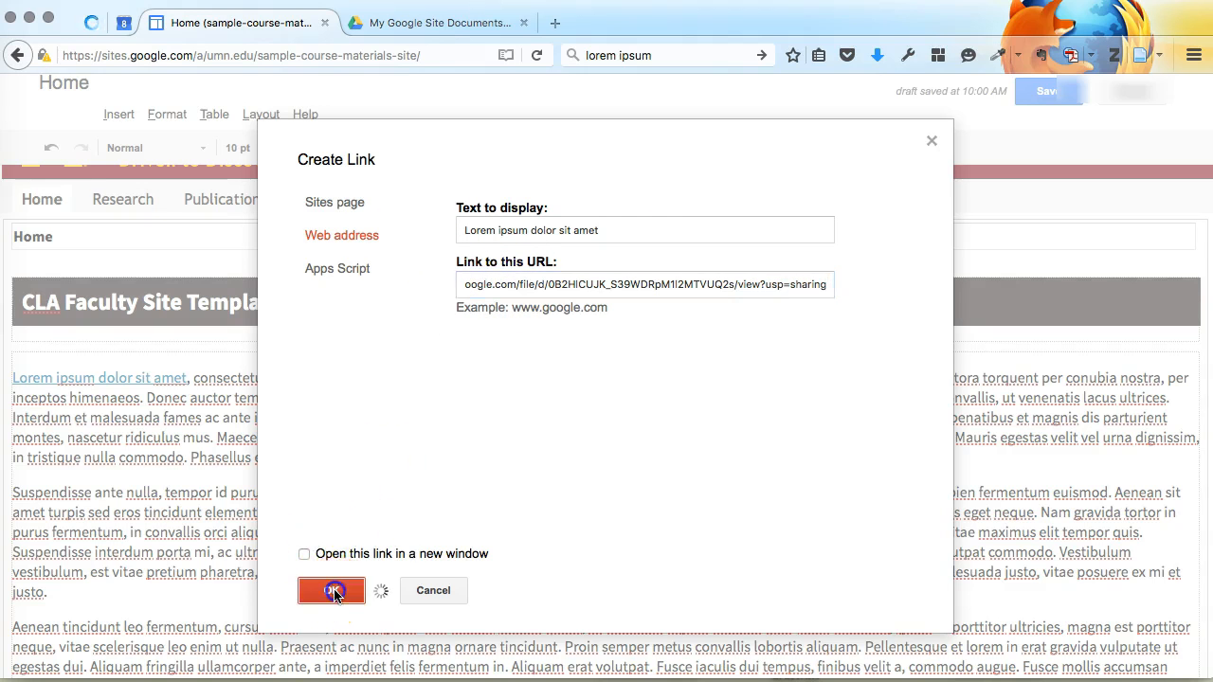
{"action": "left_click", "coordinate": [308, 439]}
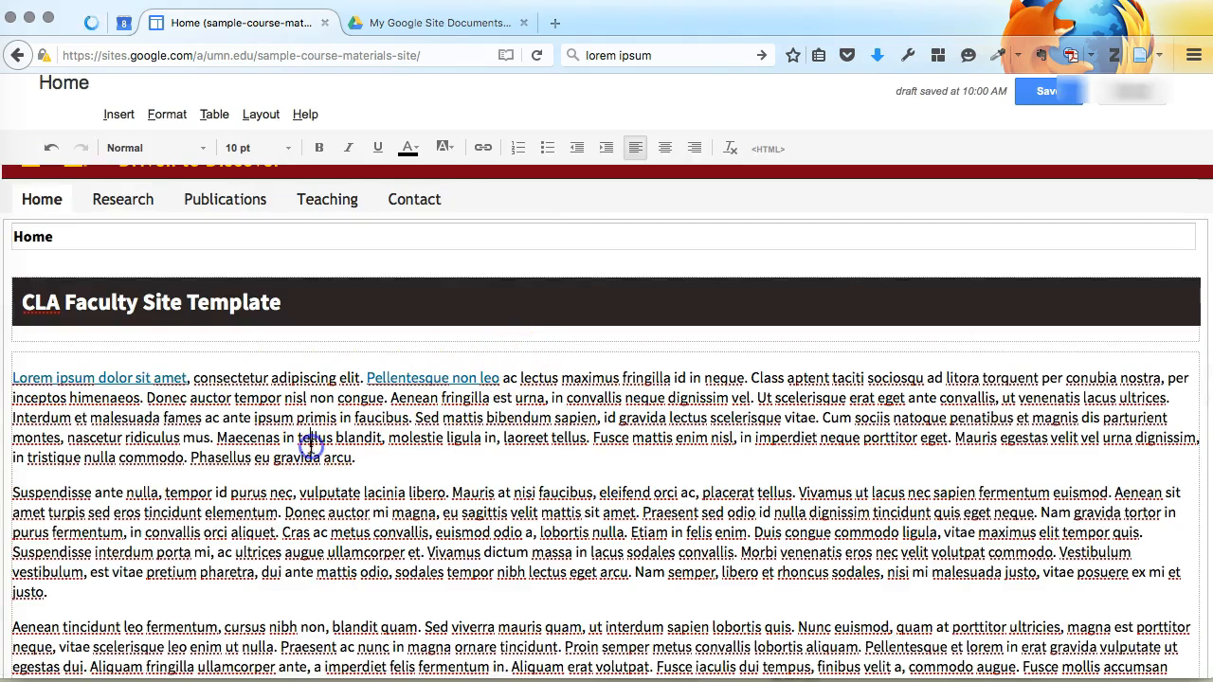
{"action": "left_click", "coordinate": [1032, 95]}
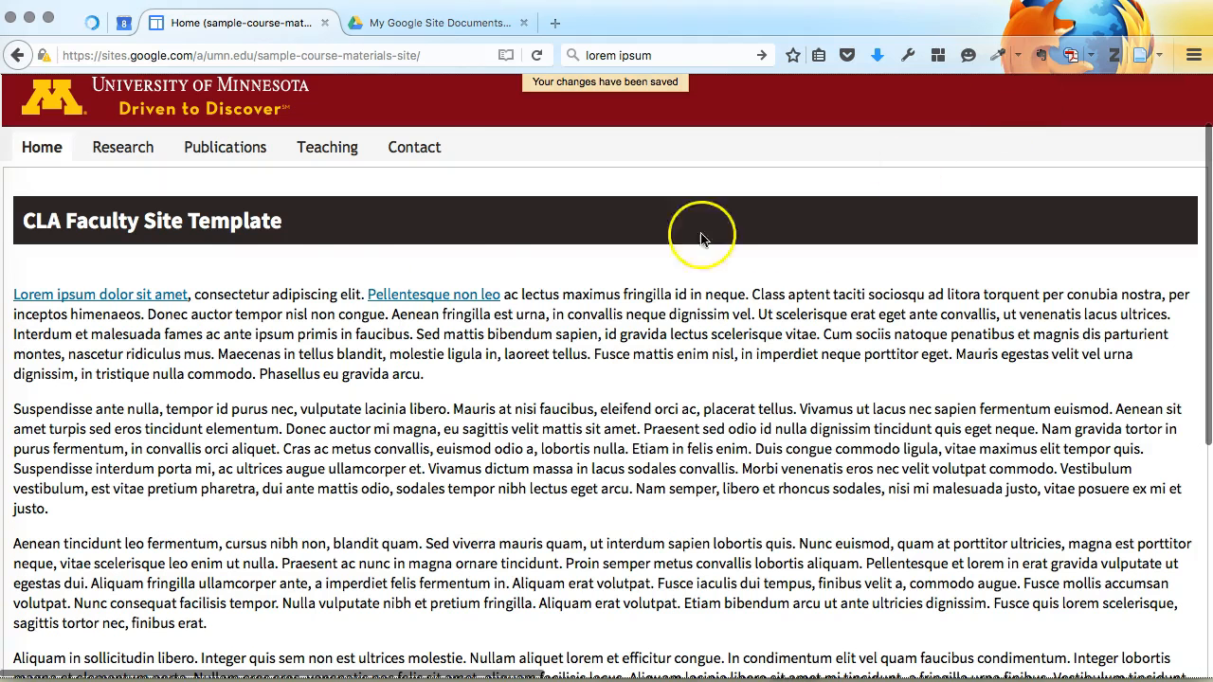
Step: Test the "Lorem ipsum dolor sit amet" link on the saved Home page and return to the site
{"action": "left_click", "coordinate": [121, 301]}
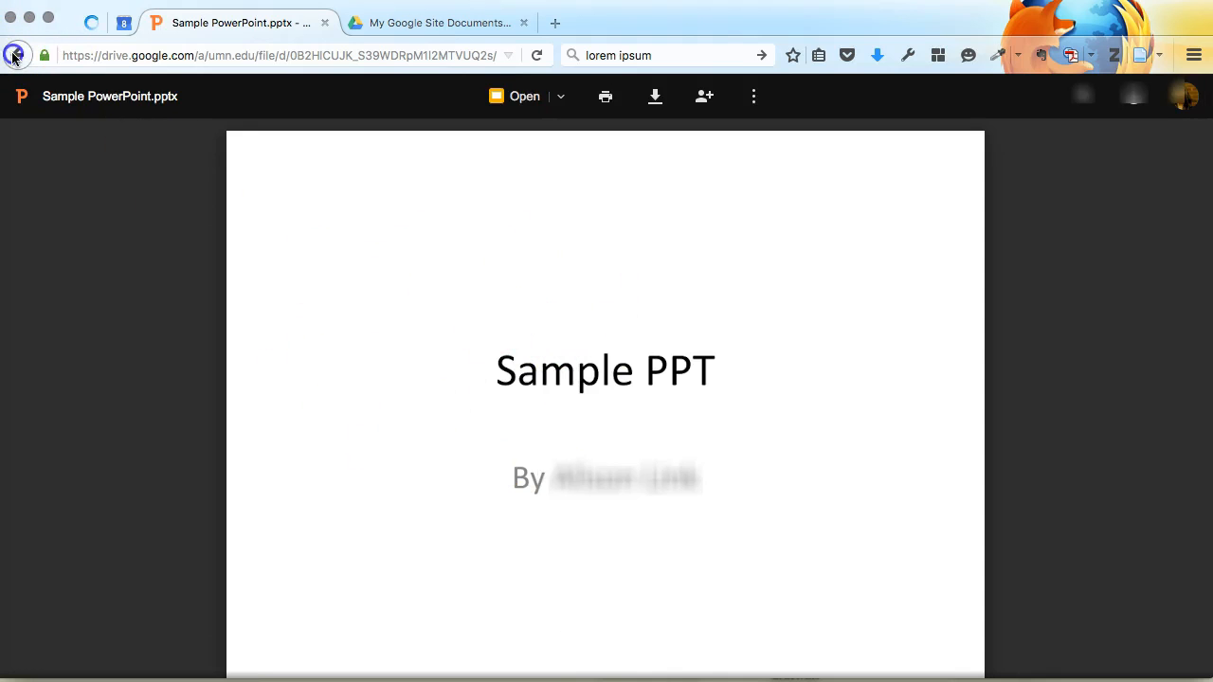
{"action": "left_click", "coordinate": [14, 56]}
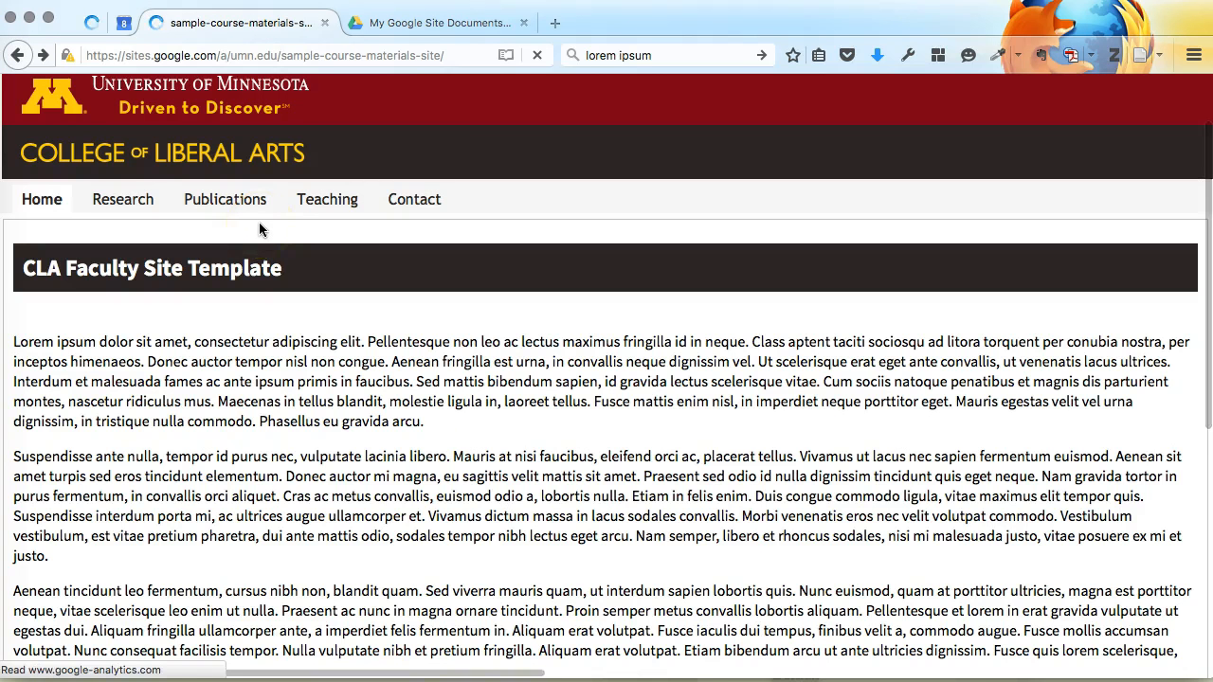